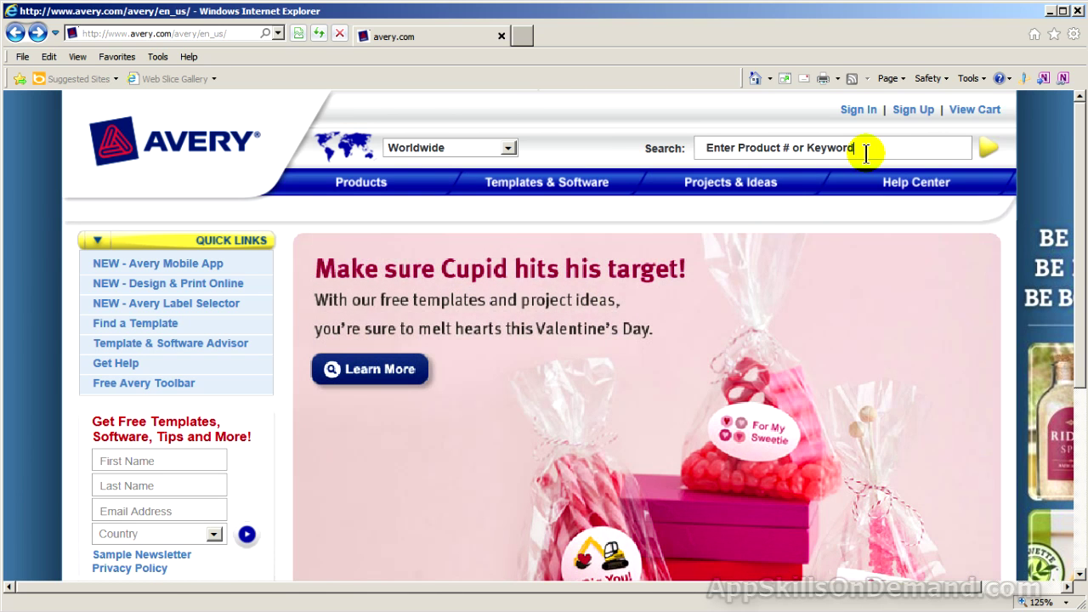
# Step: Enter 'avery designpro' into the Avery.com site search box
pyautogui.click(865, 153)
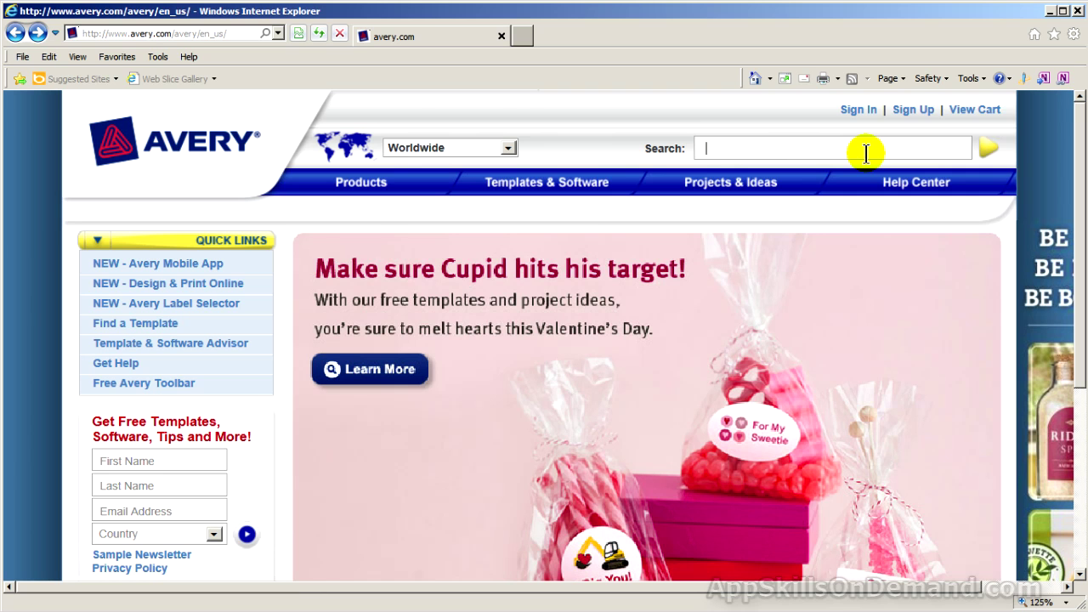
pyautogui.write('aver')
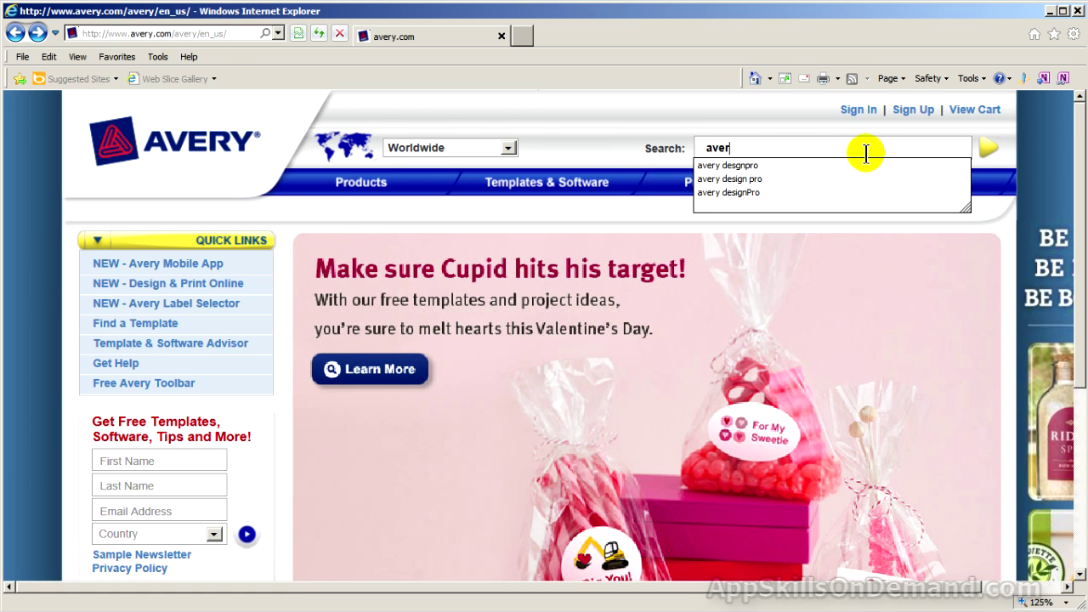
pyautogui.write('y design')
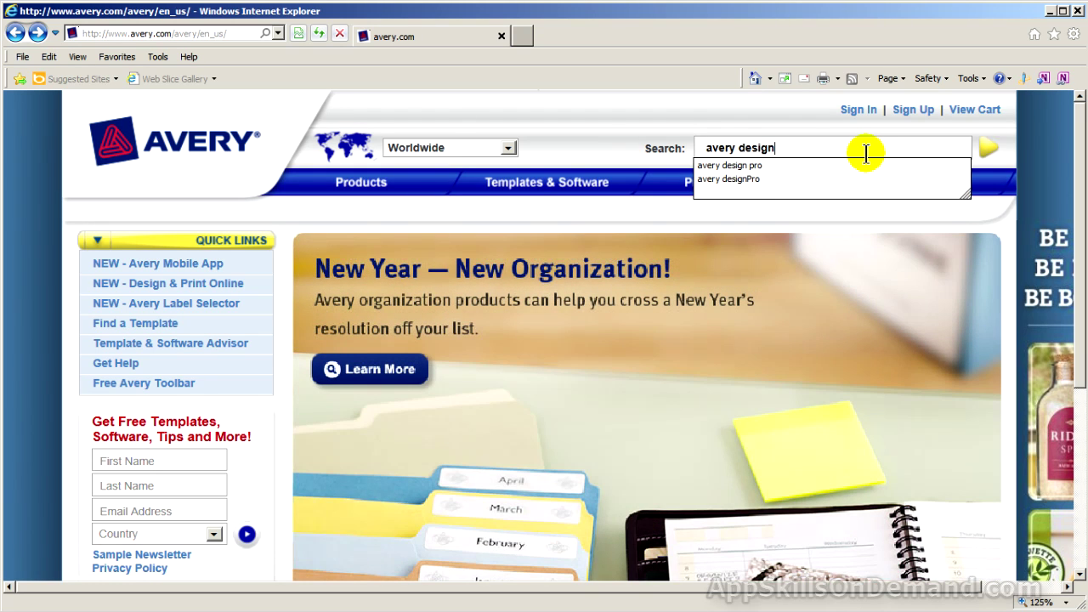
pyautogui.write('pro')
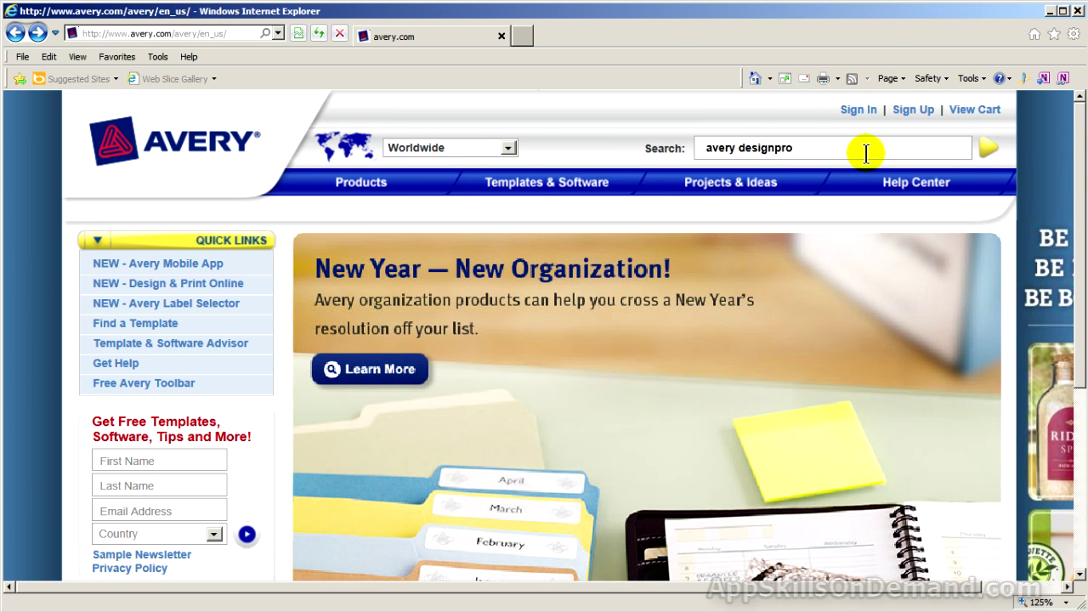
# Step: Run the 'avery designpro' search and open the DesignPro for PC details from the results
pyautogui.click(989, 150)
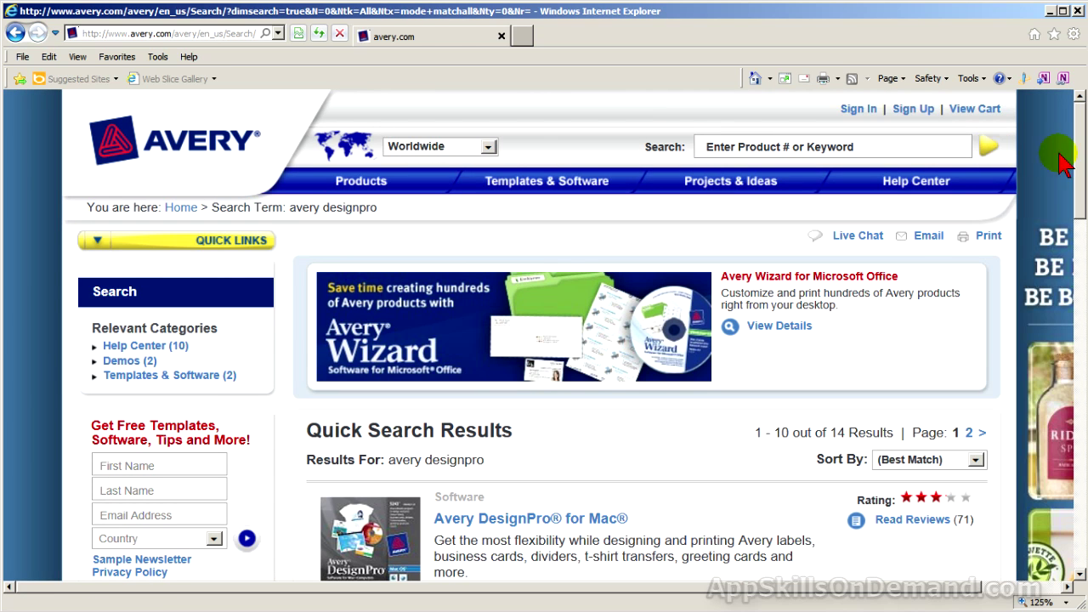
pyautogui.scroll(-3, 1073, 223)
pyautogui.scroll(-2, 1073, 223)
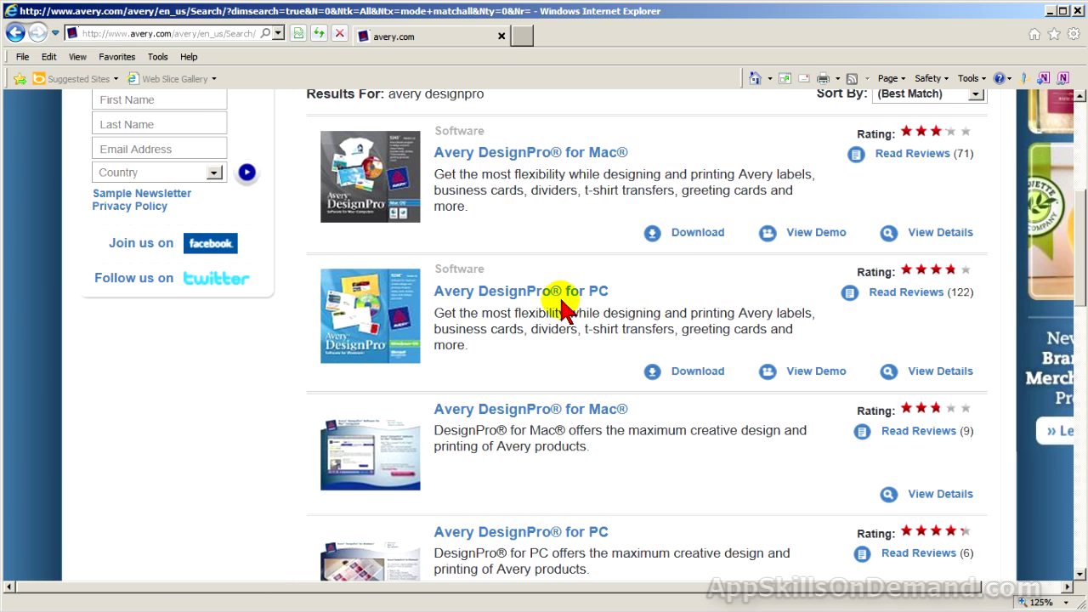
pyautogui.click(948, 374)
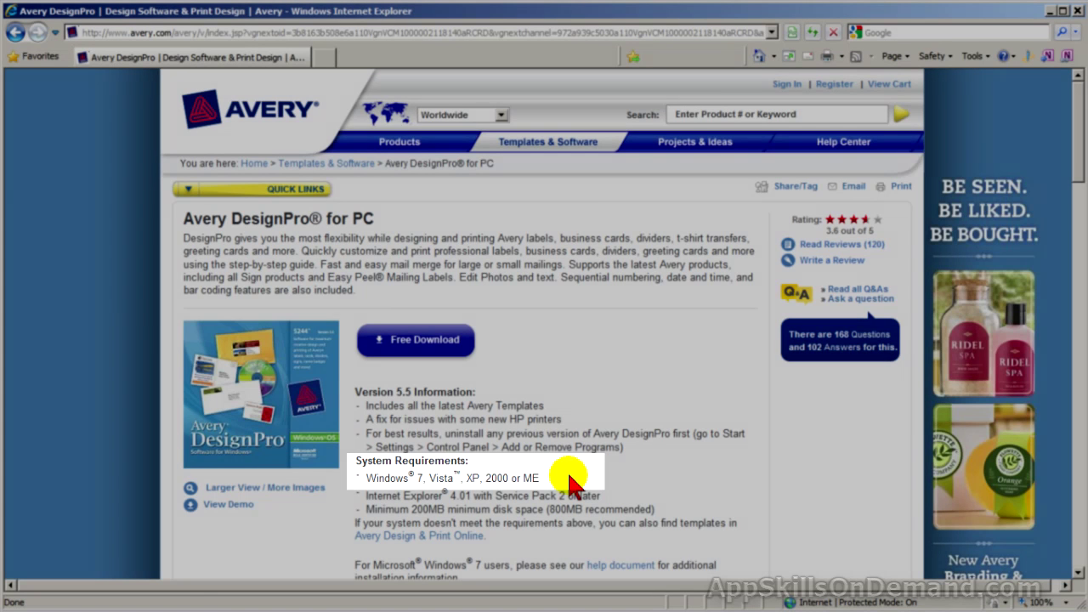
# Step: Open the Windows 7 help document PDF for DesignPro 5.5 from the product page
pyautogui.scroll(-2, 586, 502)
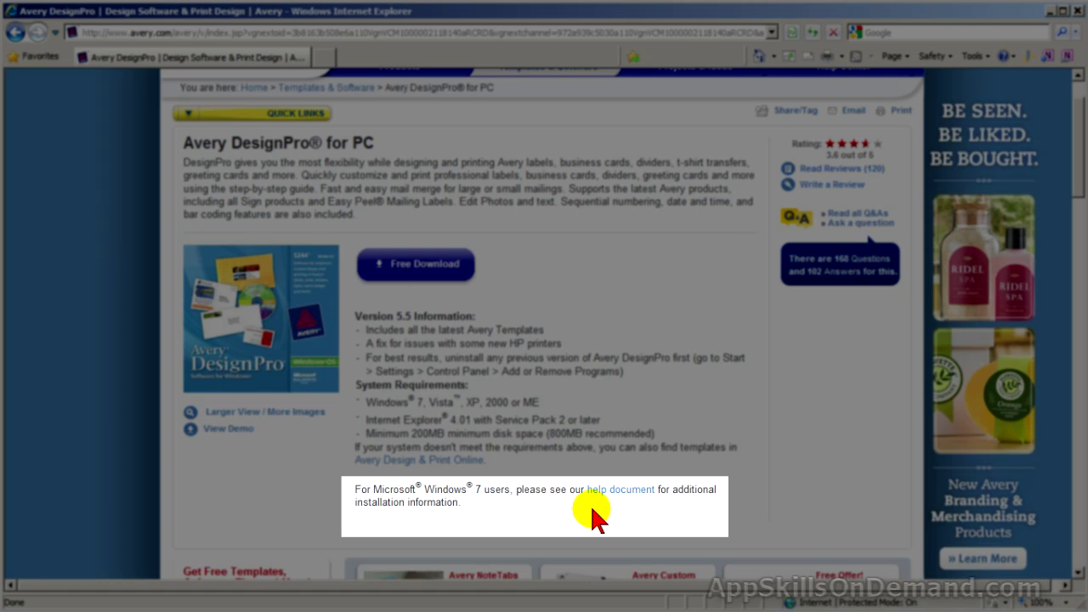
pyautogui.click(616, 491)
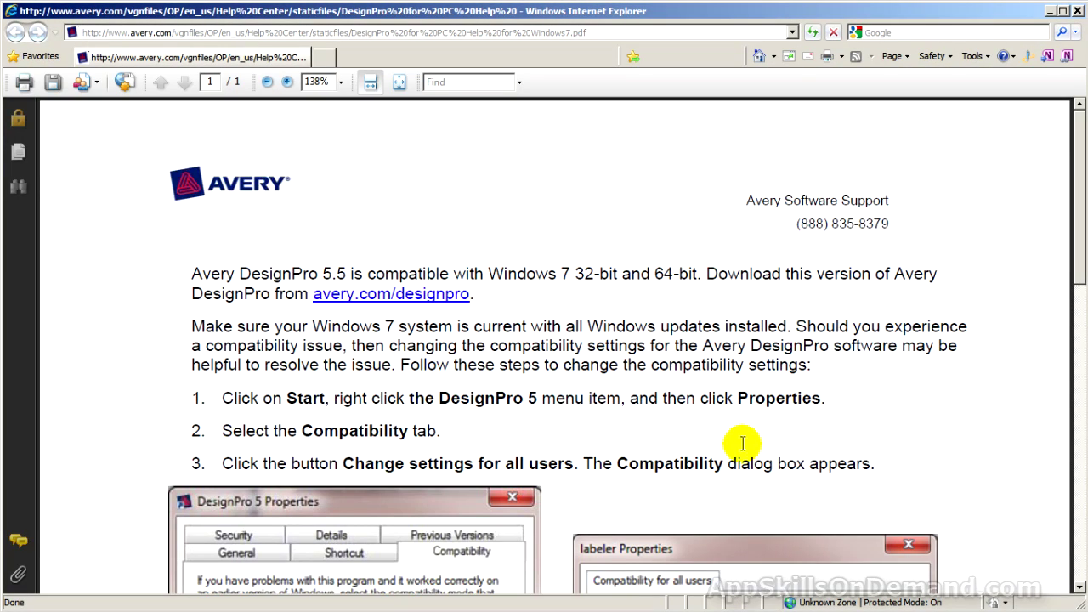
# Step: Read compatibility steps 1–6 in the Windows 7 help PDF, then close it
pyautogui.scroll(-2, 798, 425)
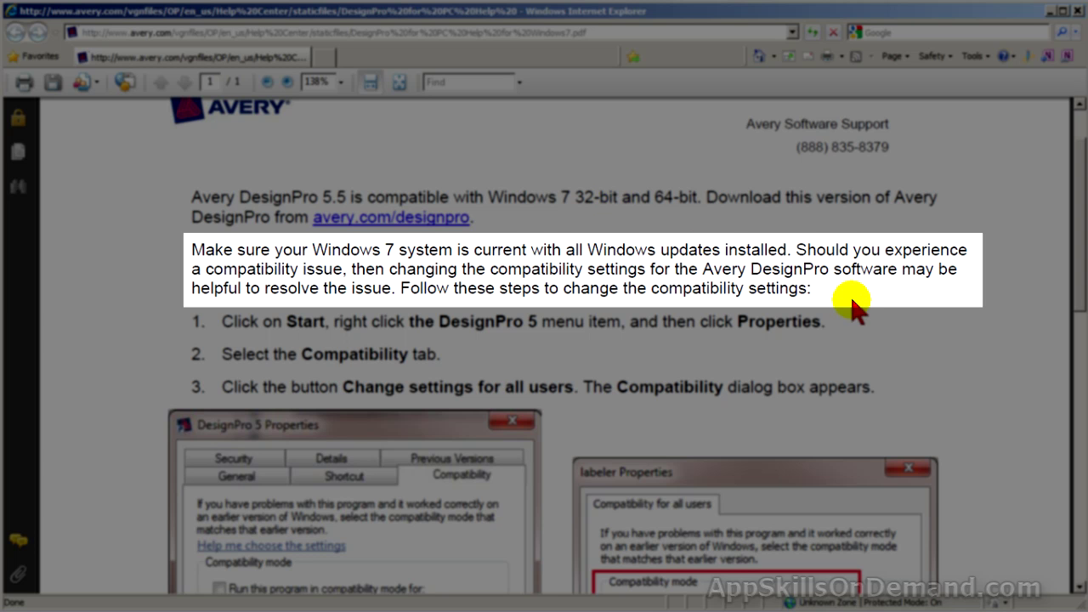
pyautogui.scroll(-3, 876, 316)
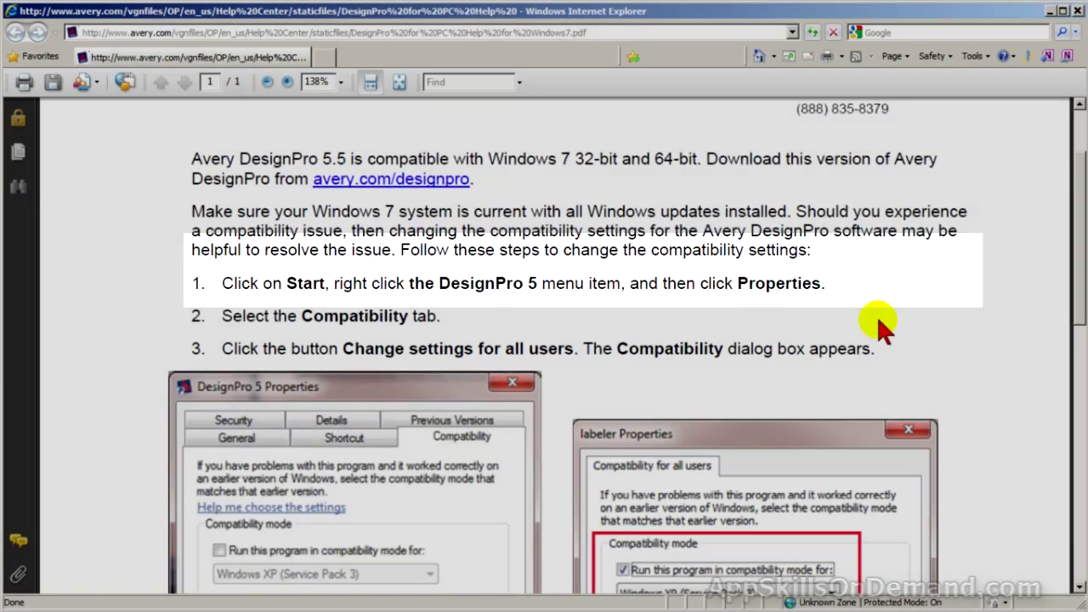
pyautogui.scroll(-8, 879, 328)
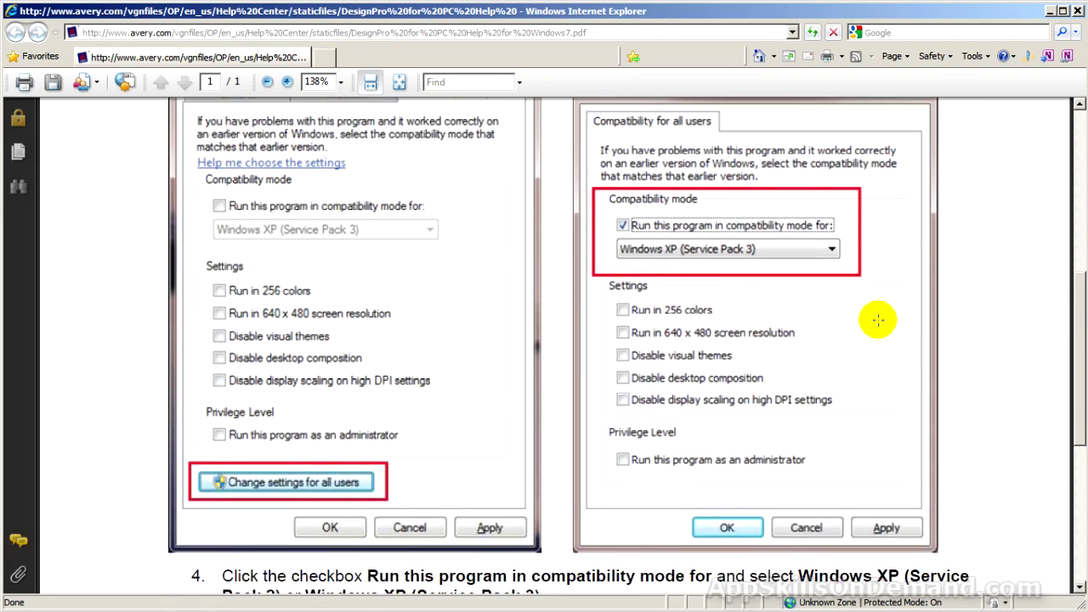
pyautogui.scroll(-3, 878, 319)
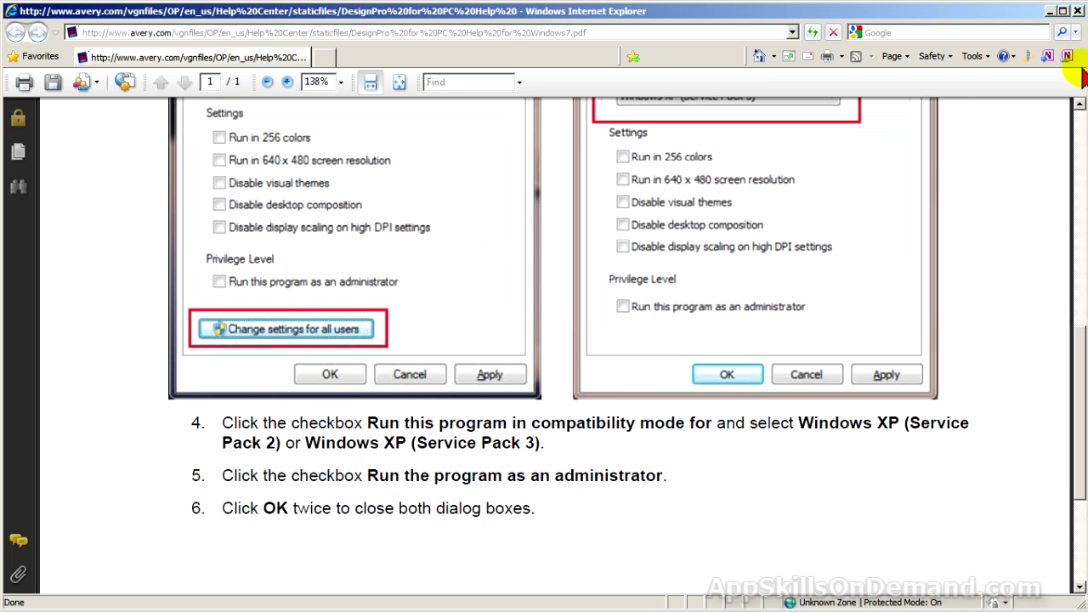
pyautogui.click(1078, 11)
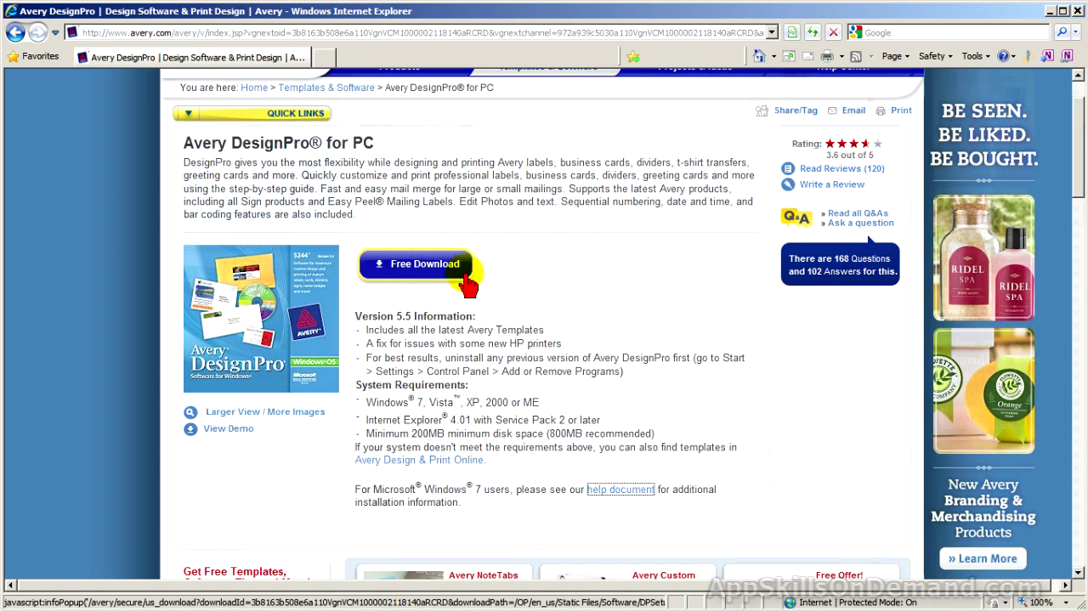
# Step: Start the Free Download of DesignPro for PC version 5.5
pyautogui.click(467, 285)
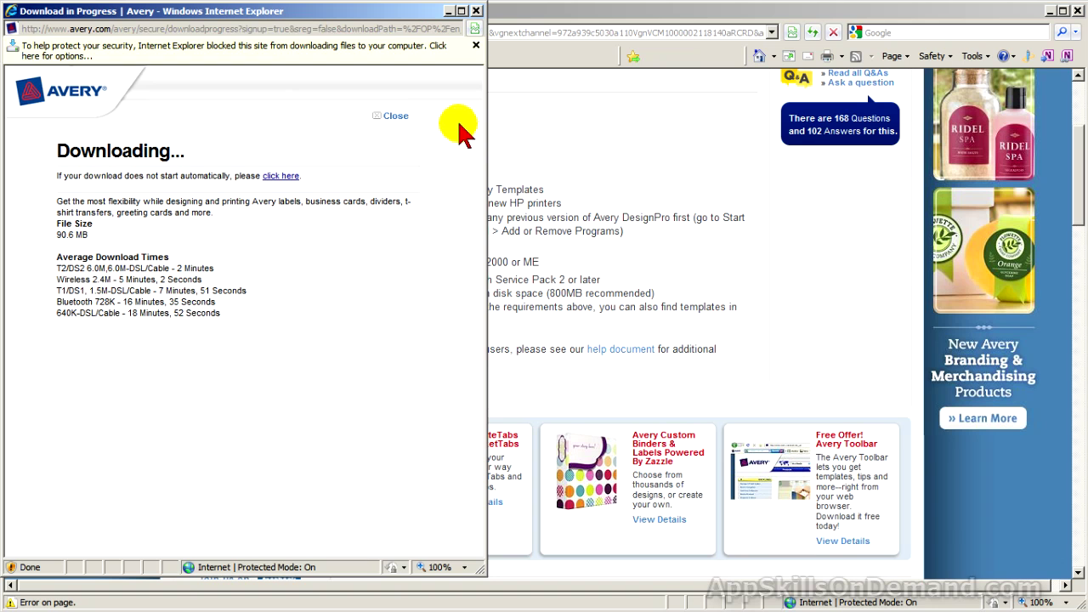
# Step: Allow the blocked download via the information bar and choose to run DPSetup.exe
pyautogui.click(443, 56)
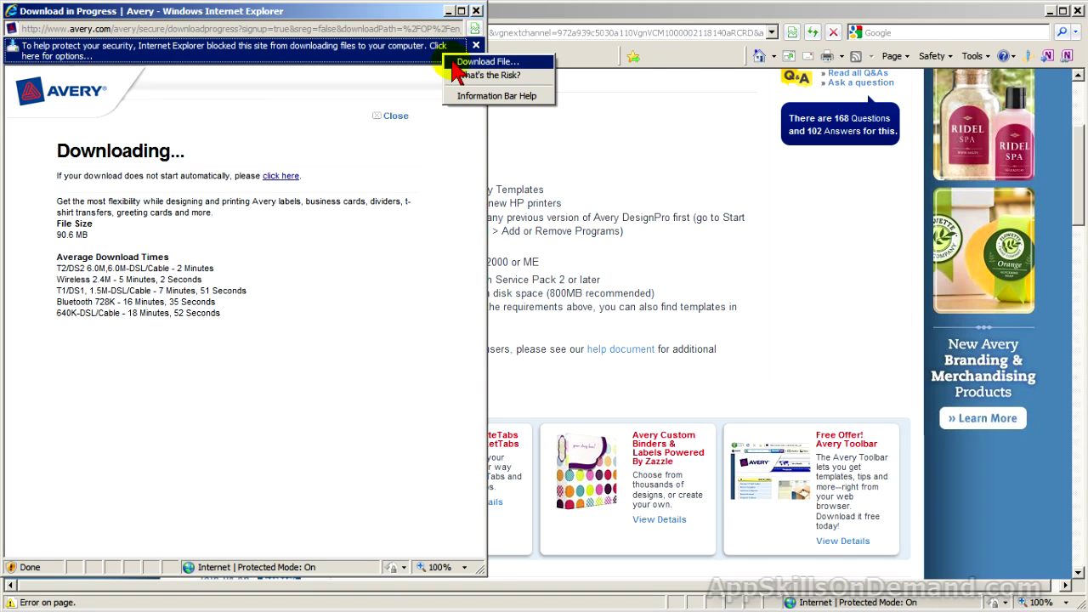
pyautogui.click(457, 65)
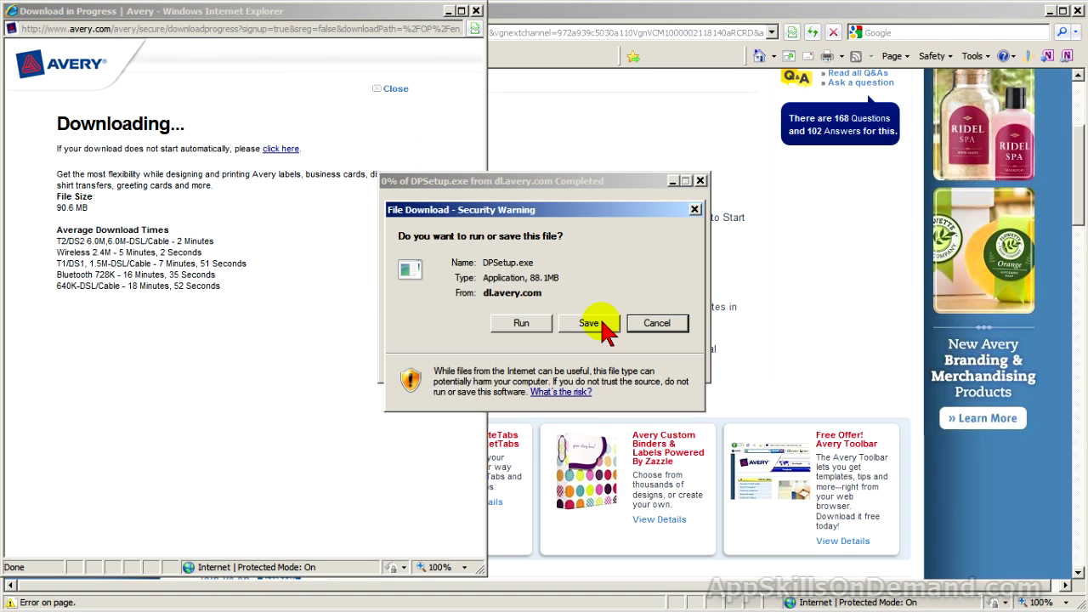
pyautogui.click(519, 327)
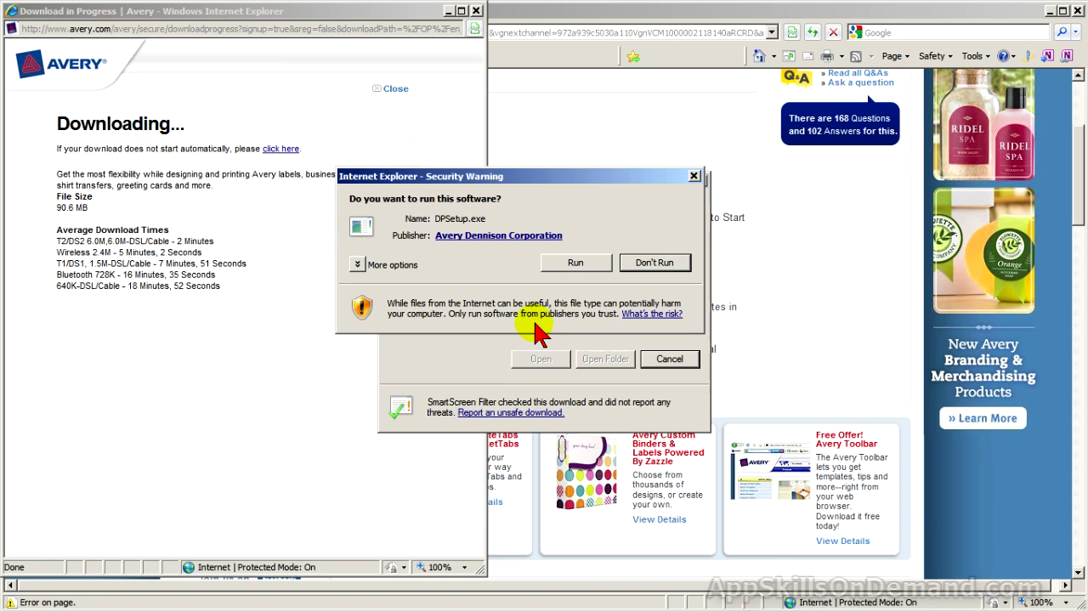
# Step: Confirm running the DPSetup.exe installer in the Internet Explorer security warning
pyautogui.click(575, 263)
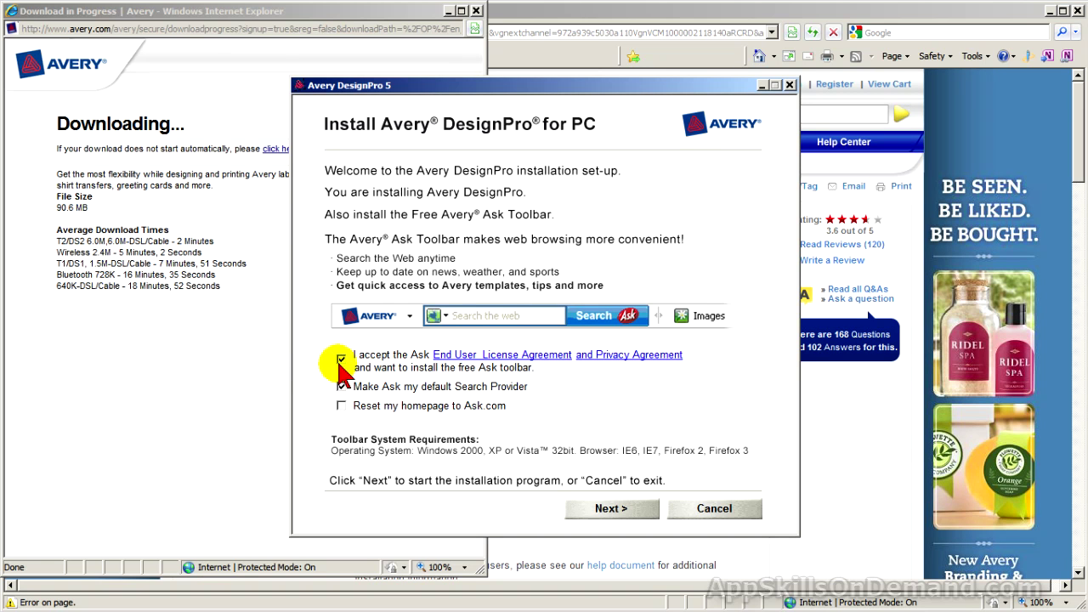
# Step: Decline the Ask toolbar and allow Setup Launcher to run, opening the InstallShield Wizard
pyautogui.click(341, 359)
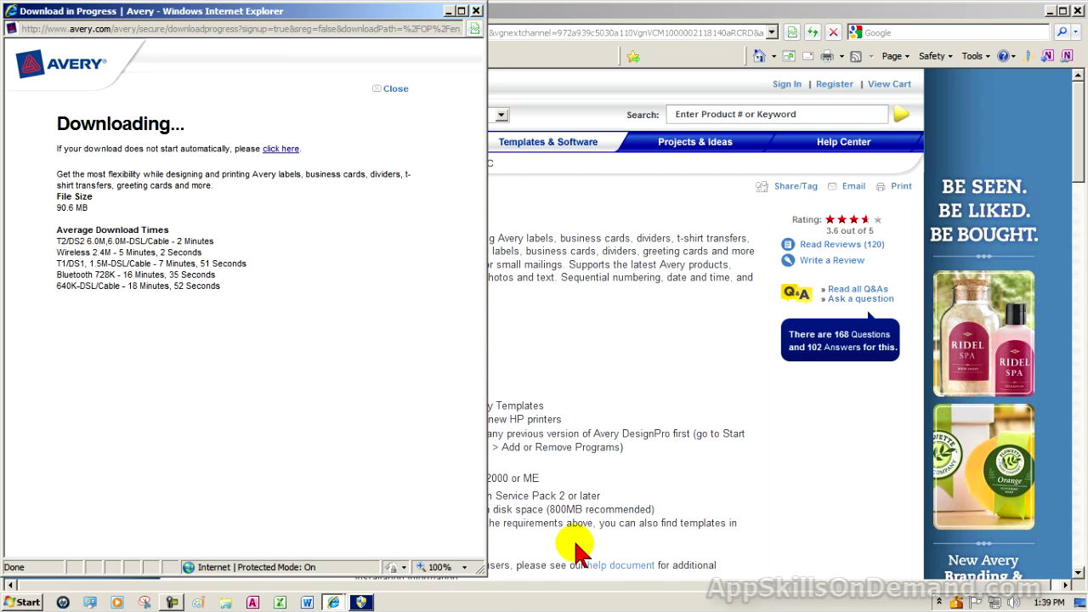
pyautogui.moveTo(362, 602)
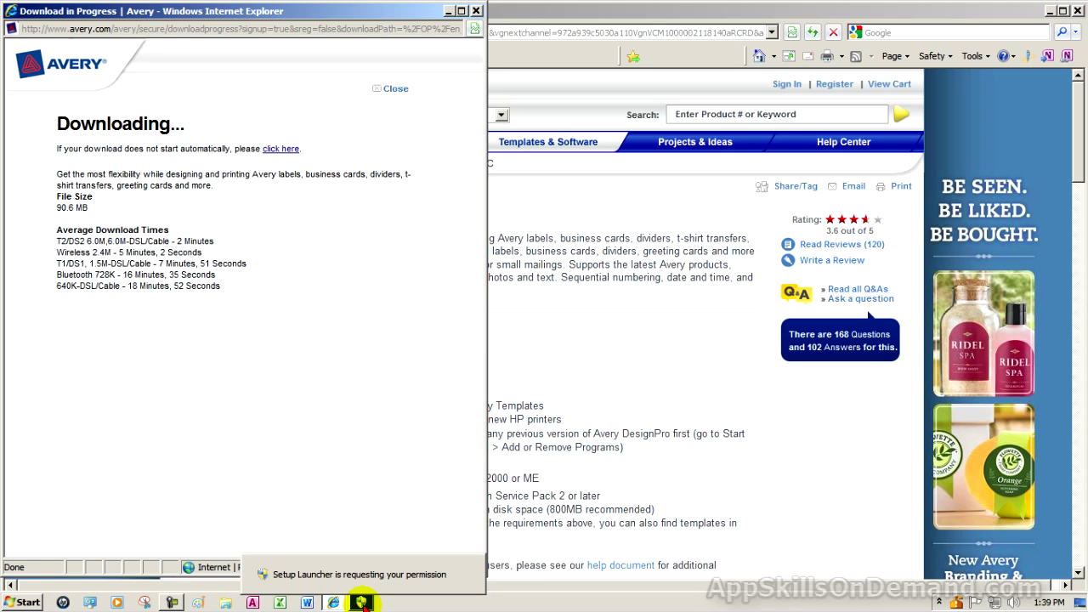
pyautogui.click(362, 601)
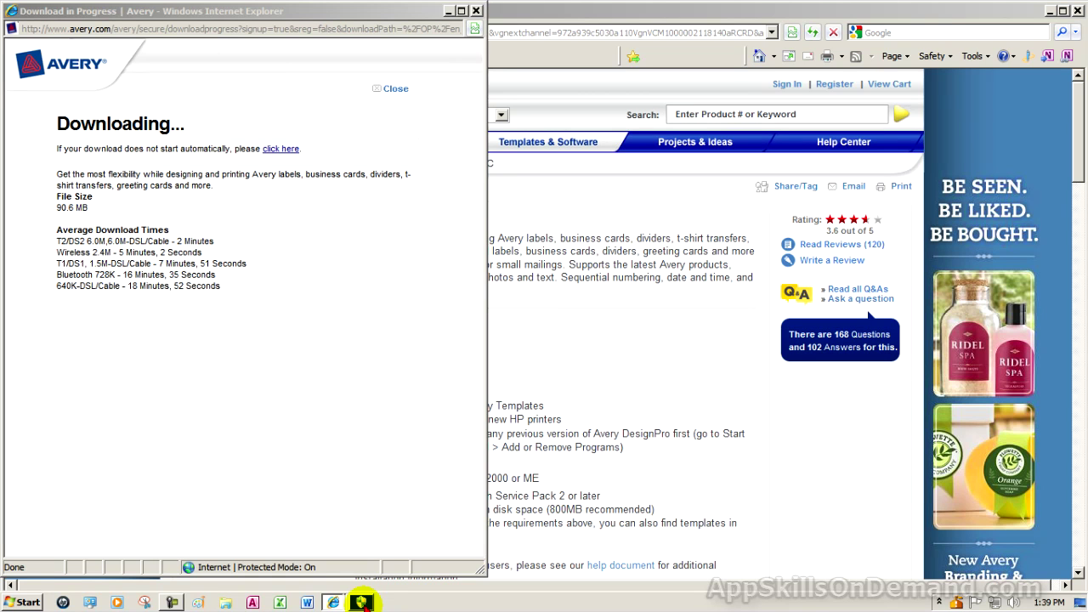
pyautogui.click(361, 602)
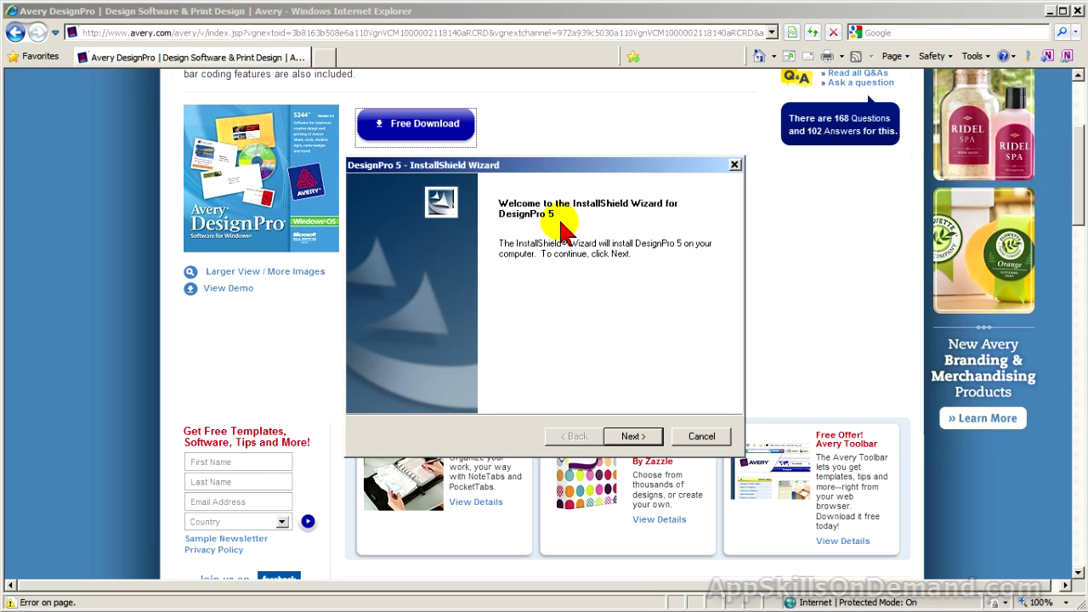
# Step: Accept the licence, keep the default destination folder and Typical setup, and install DesignPro 5
pyautogui.click(636, 437)
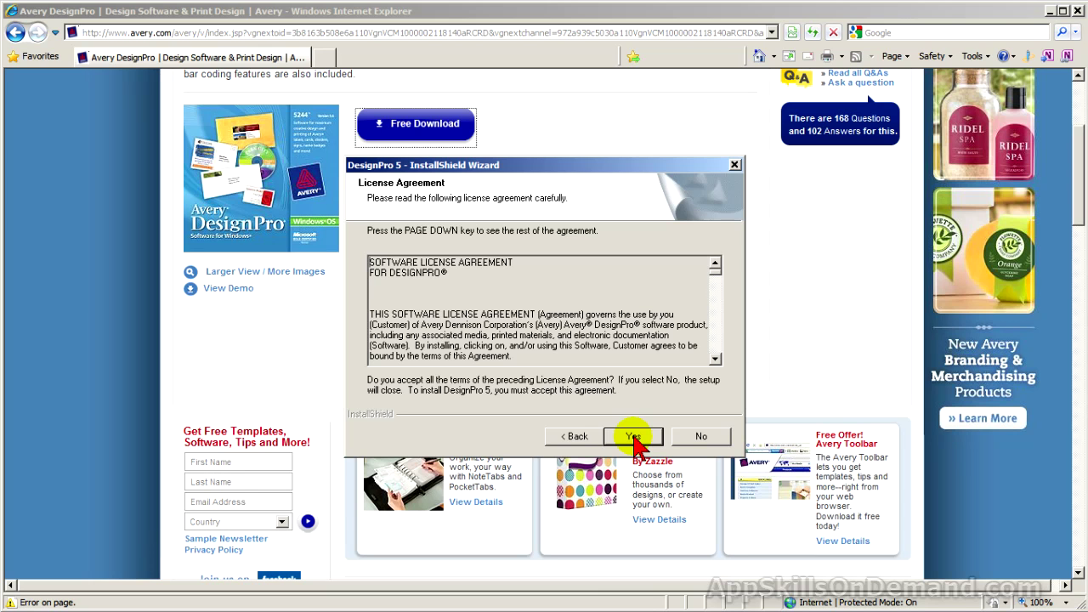
pyautogui.click(633, 437)
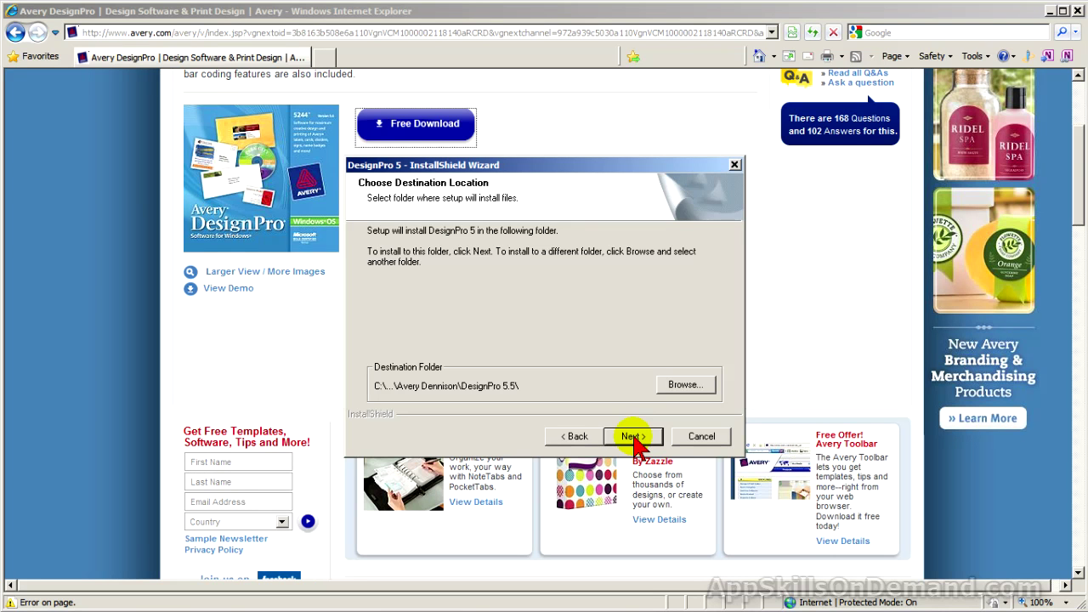
pyautogui.click(634, 437)
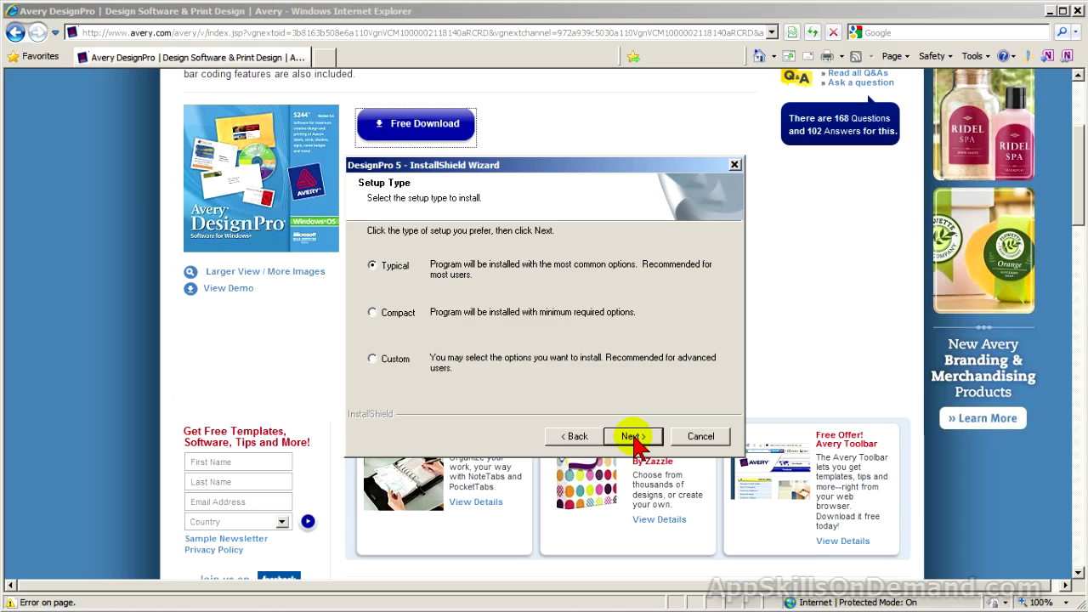
pyautogui.click(634, 437)
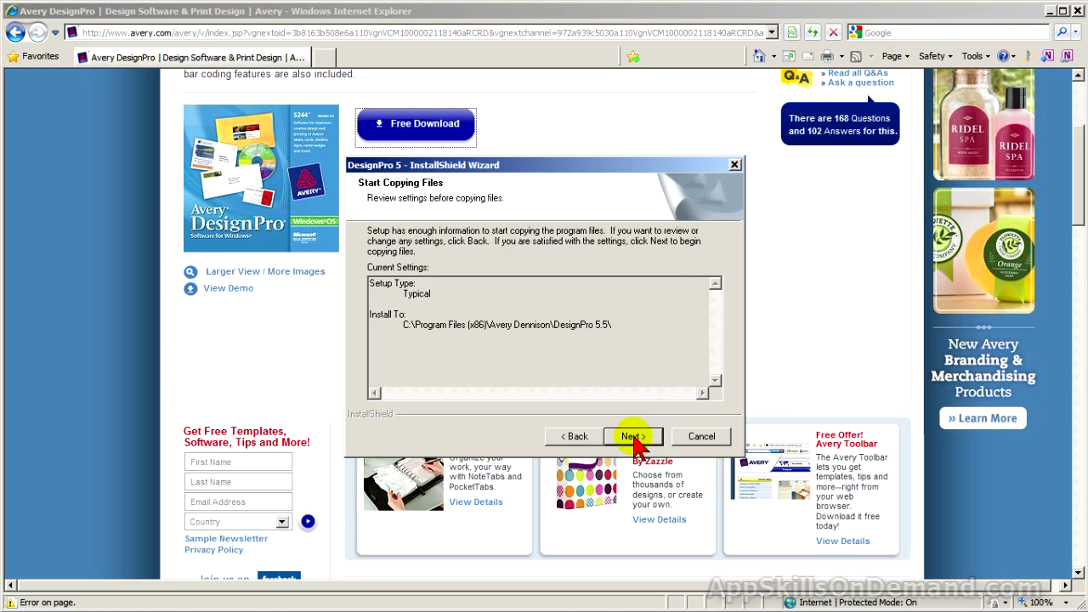
pyautogui.click(633, 437)
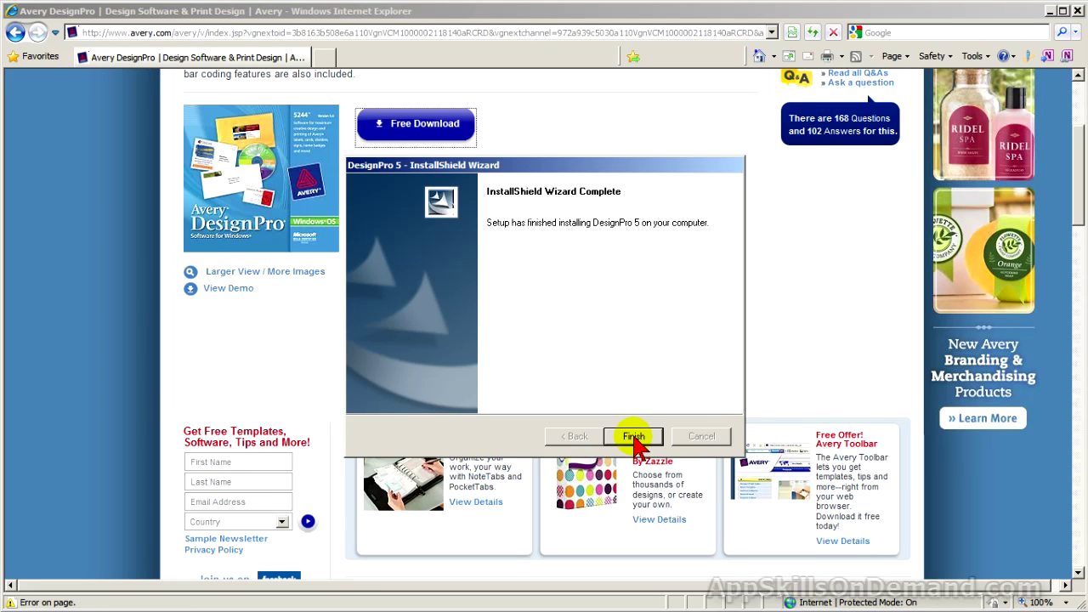
# Step: Finish the completed DesignPro 5 installation, closing the InstallShield Wizard
pyautogui.click(633, 437)
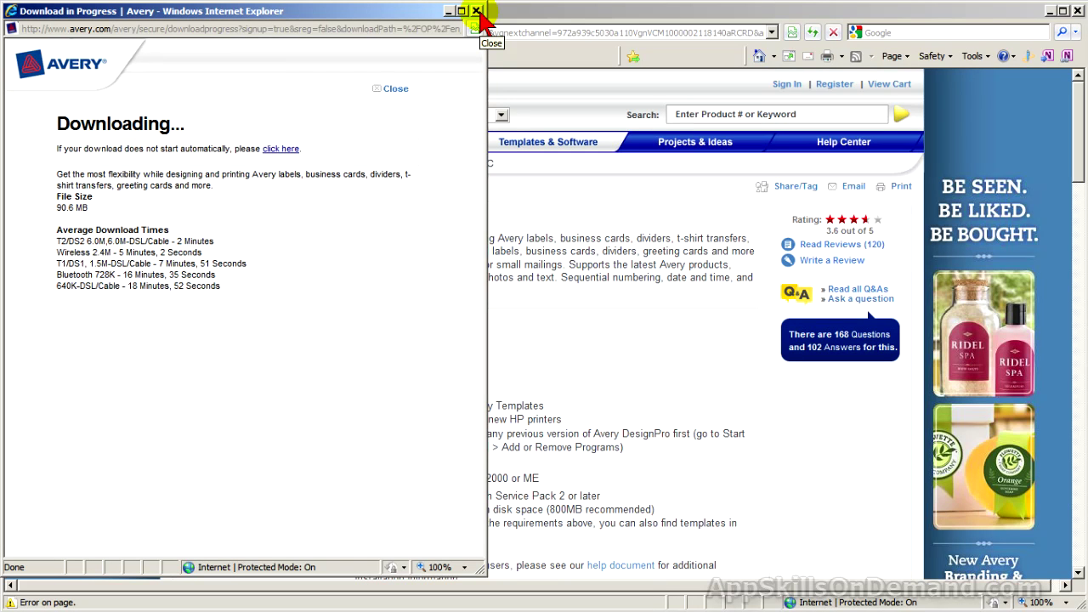
# Step: Close the Download in Progress popup and the Internet Explorer window, leaving the desktop
pyautogui.click(477, 11)
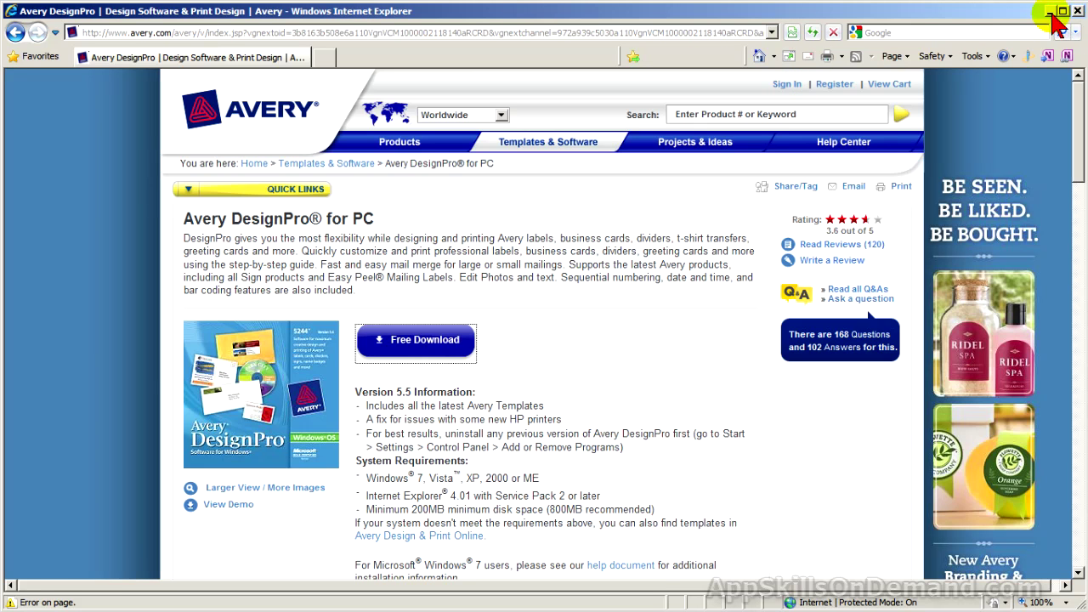
pyautogui.click(1077, 10)
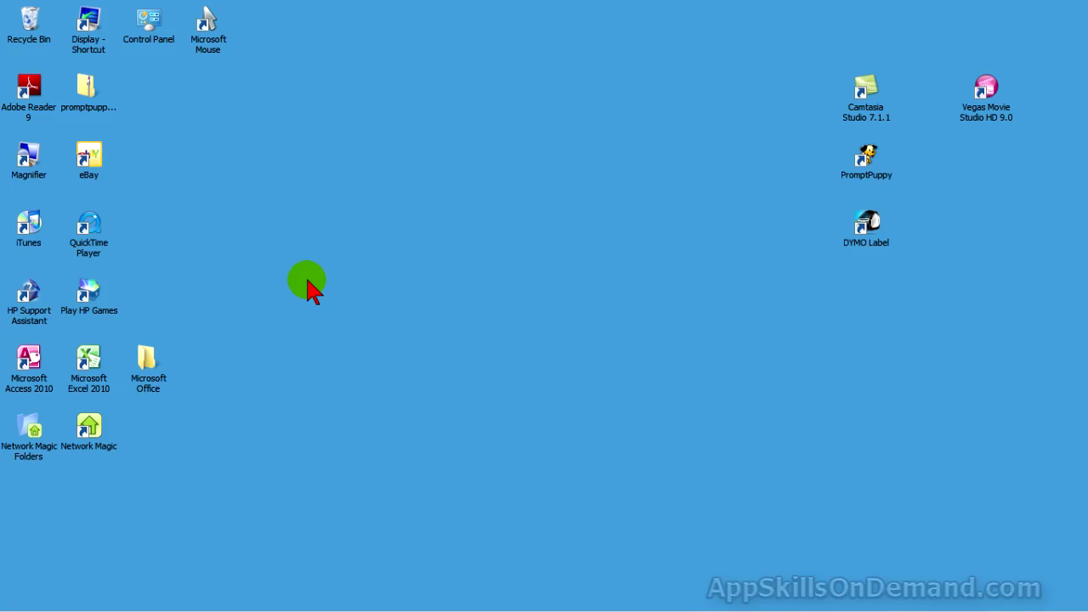
# Step: Drag DesignPro 5 from the Start menu onto the desktop as a shortcut, then launch it
pyautogui.click(24, 602)
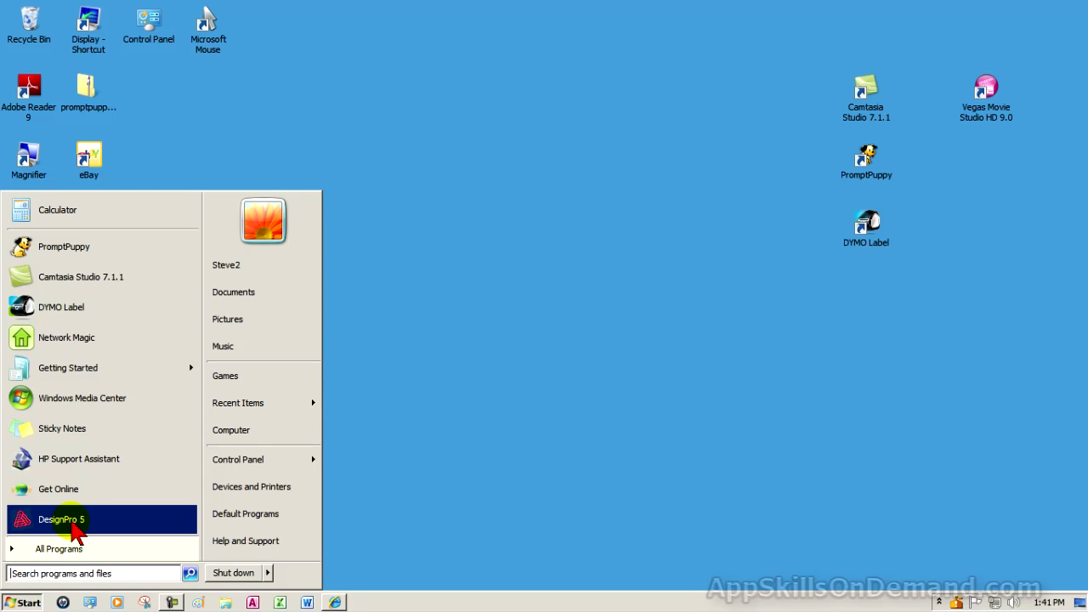
pyautogui.moveTo(75, 527); pyautogui.dragTo(444, 199)
pyautogui.moveTo(505, 279); pyautogui.dragTo(505, 279)
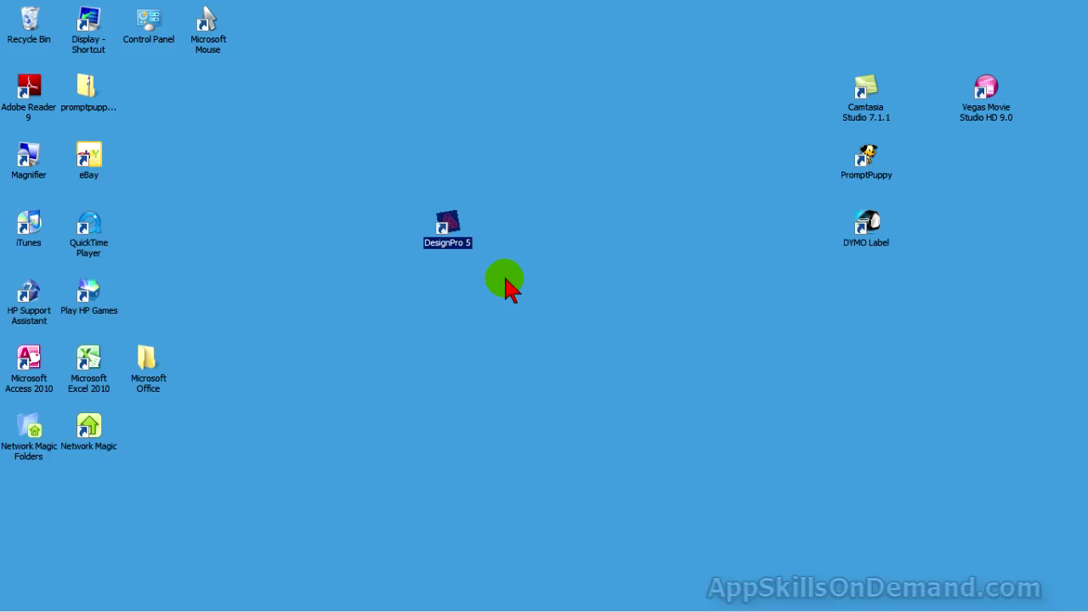
pyautogui.doubleClick(448, 223)
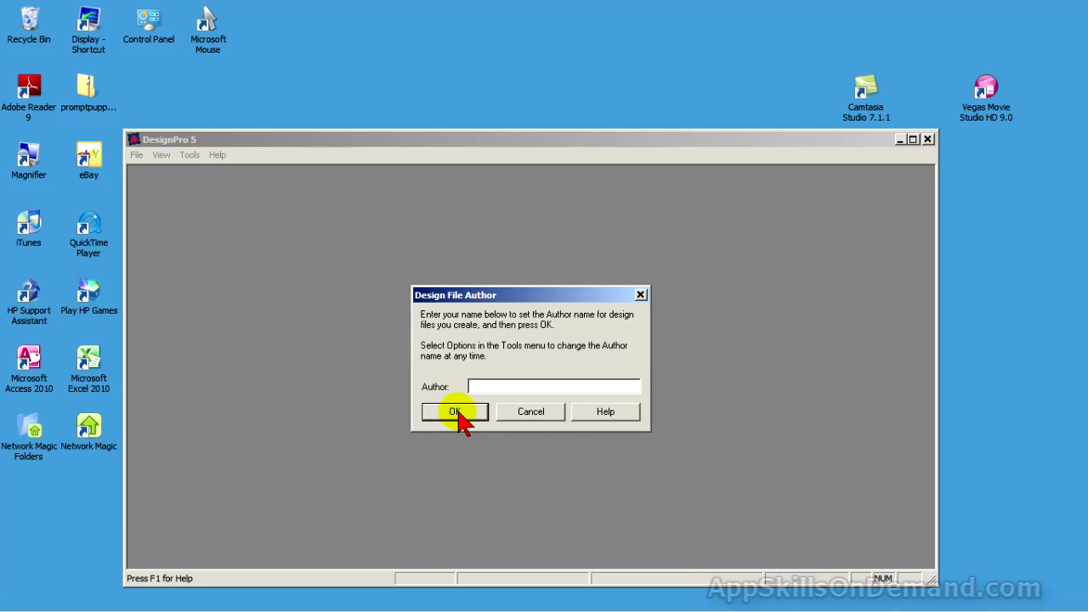
# Step: Enter the user's name as design file author and accept checking online for template and clipart updates
pyautogui.write('Steve')
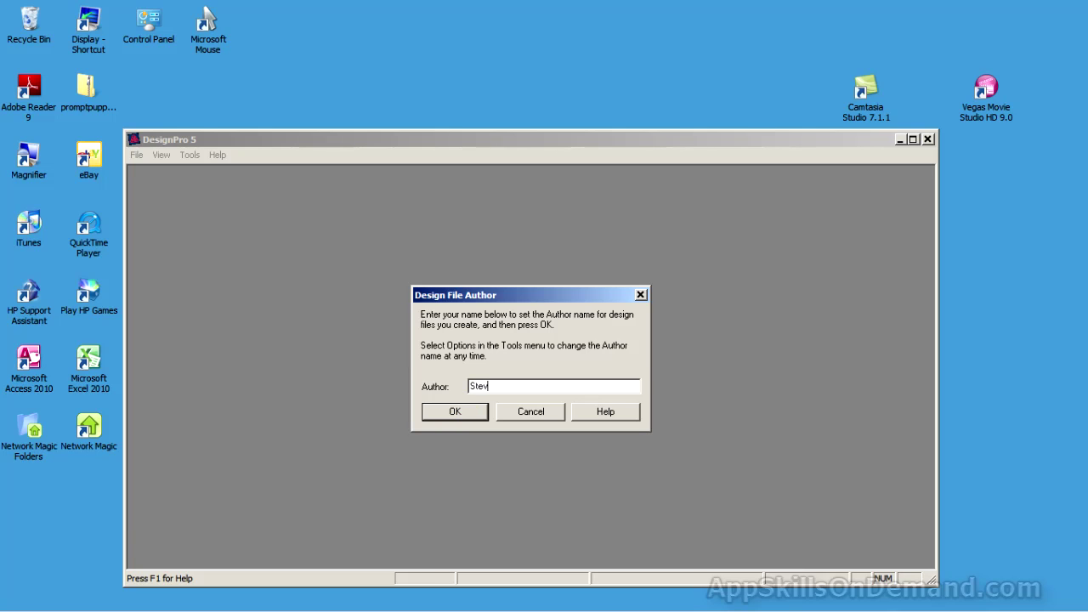
pyautogui.click(481, 411)
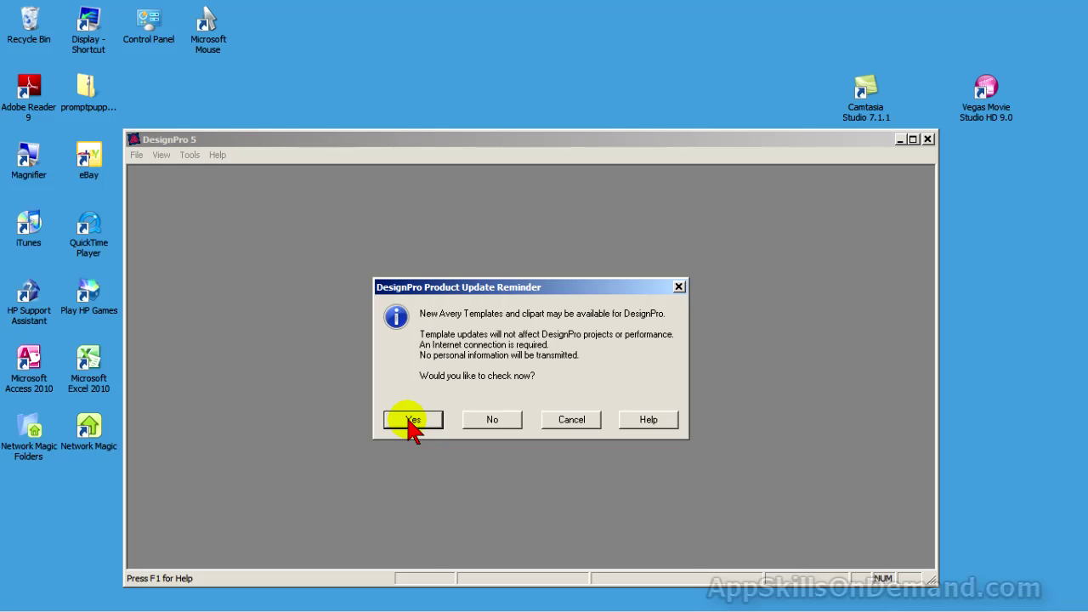
pyautogui.click(412, 420)
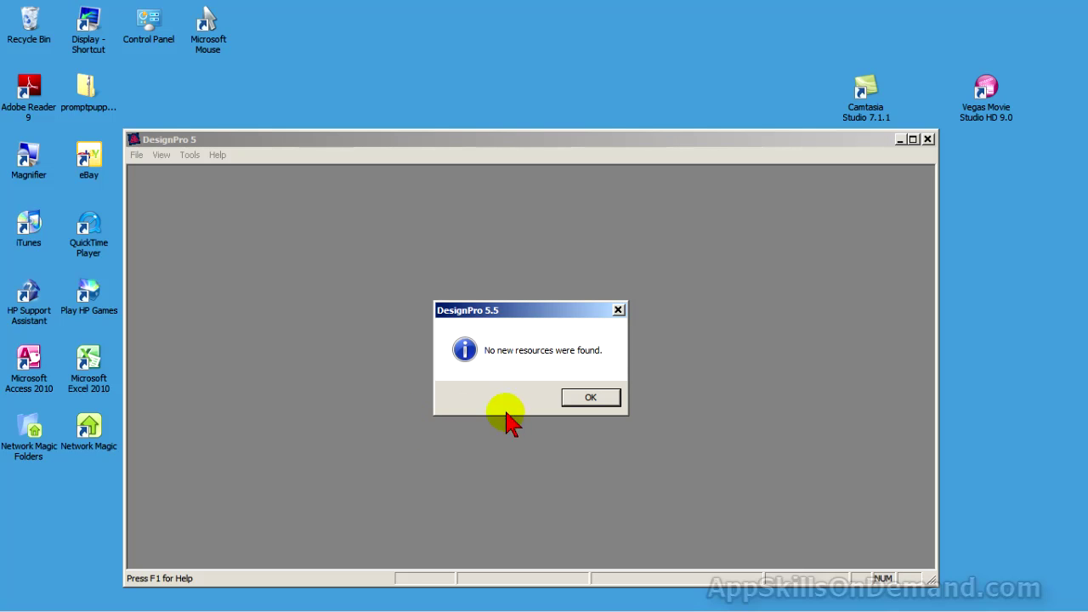
# Step: Acknowledge the 'No new resources were found' notice and decline printer calibration for now
pyautogui.click(593, 399)
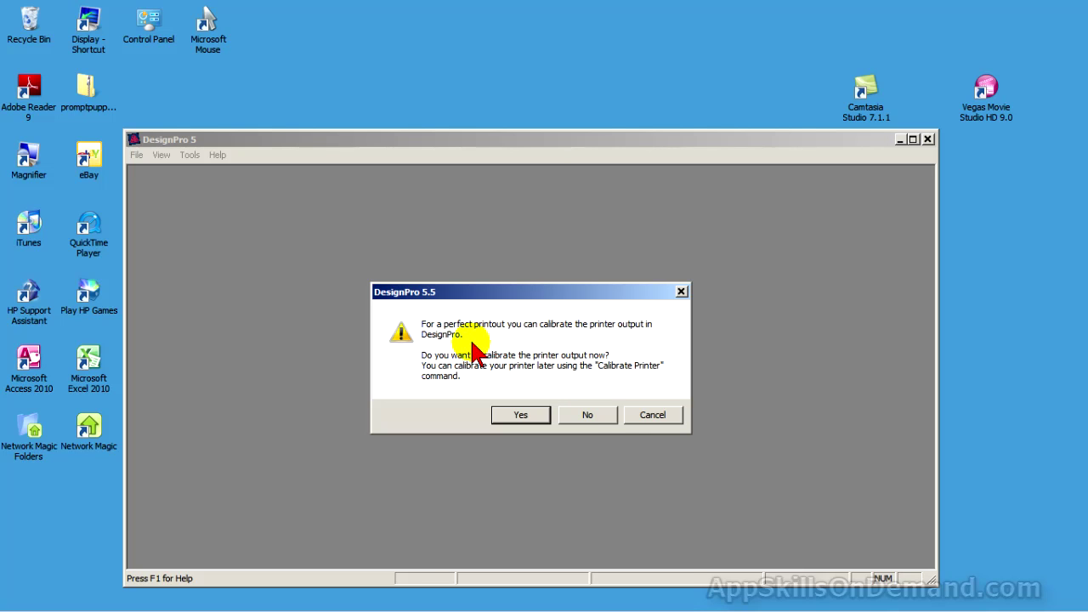
pyautogui.click(587, 414)
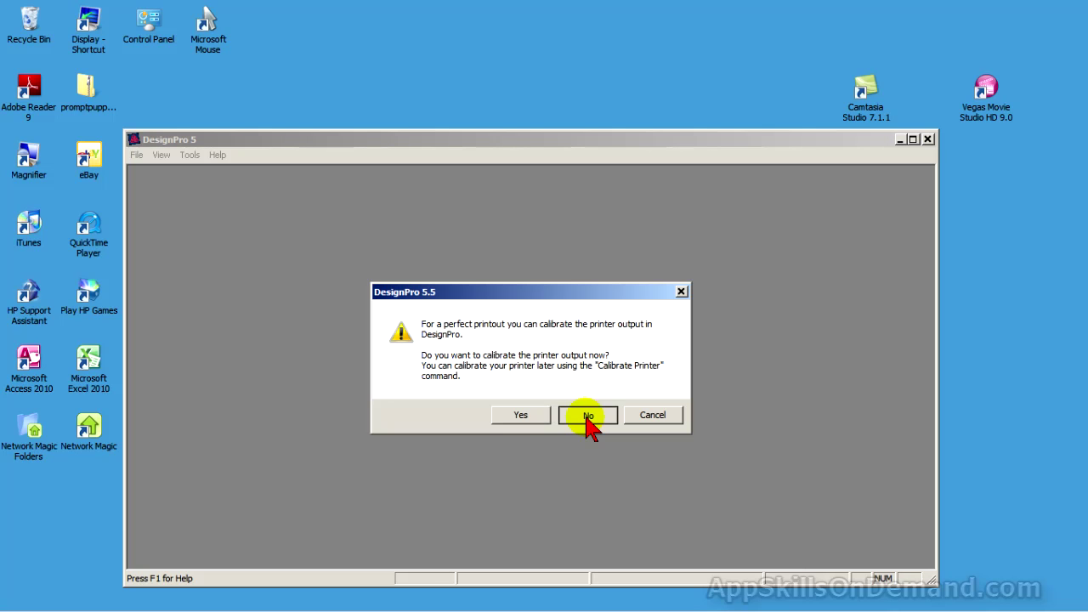